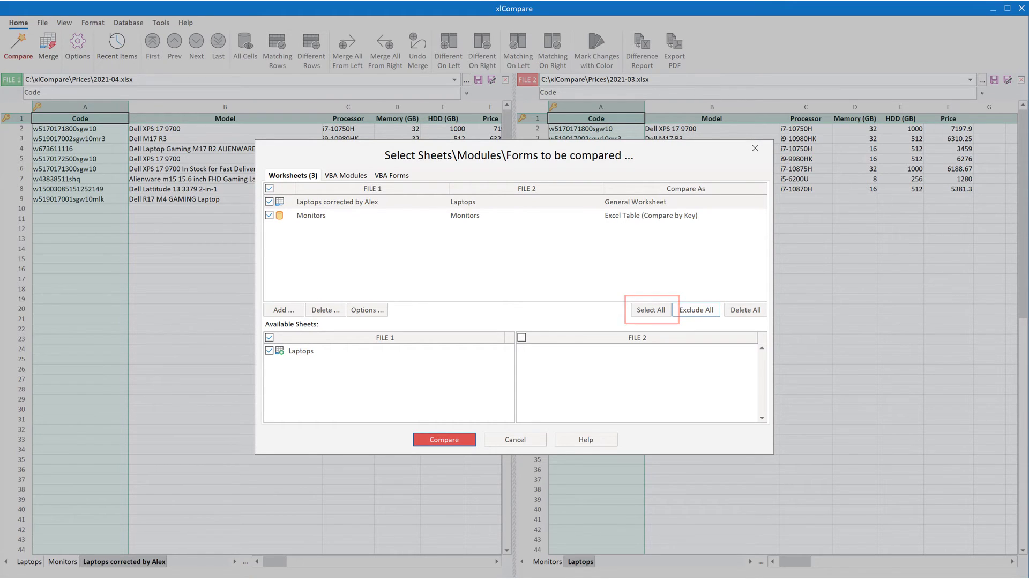
Step: Select both worksheet pairs and set their algorithm to Excel Table (Compare by Key)
{"action": "left_click", "coordinate": [651, 310]}
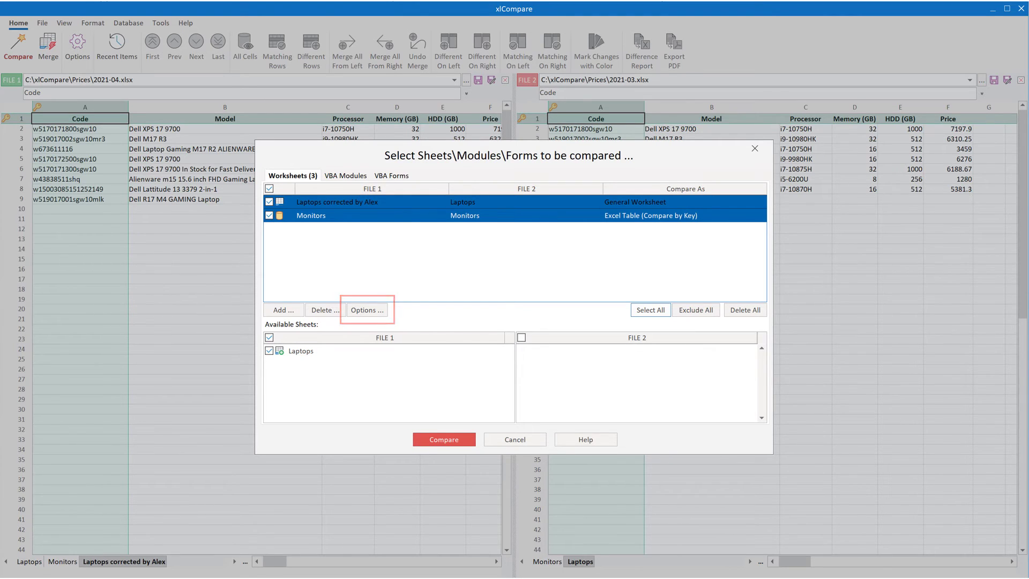
{"action": "left_click", "coordinate": [367, 310]}
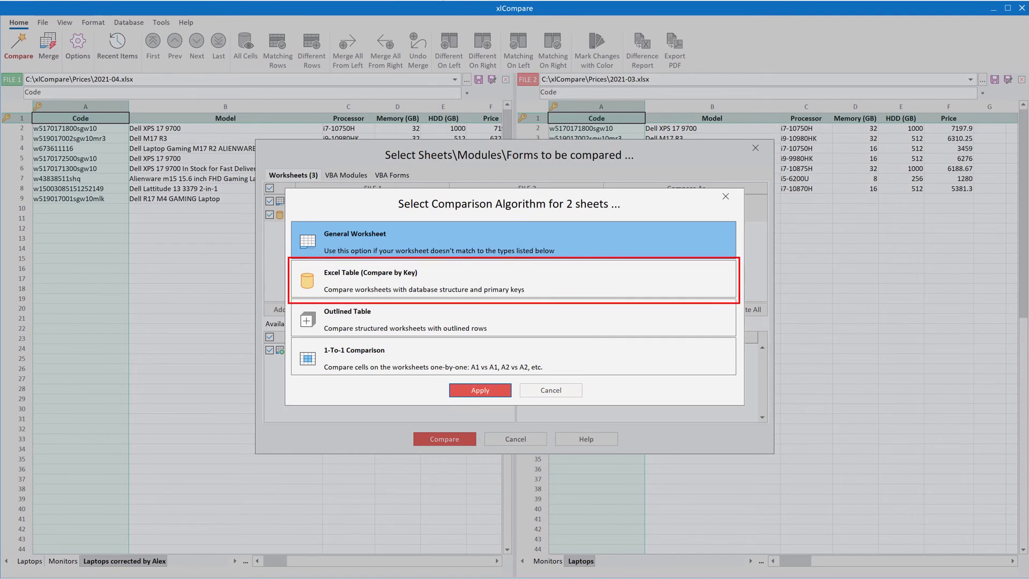
{"action": "left_click", "coordinate": [512, 280]}
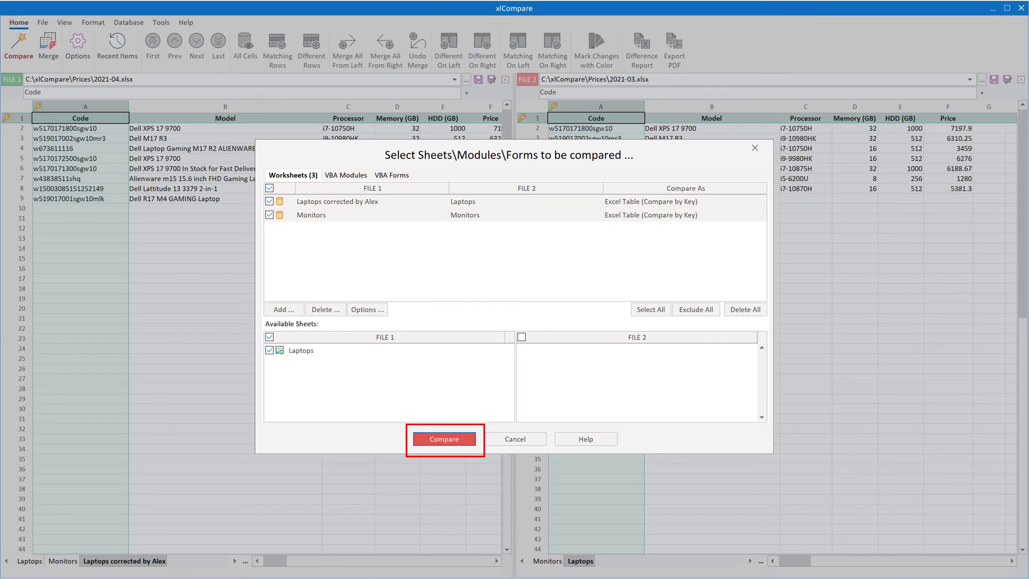
Step: Run Compare so differing, added and removed laptop rows appear with a 13-sheet summary
{"action": "left_click", "coordinate": [444, 439]}
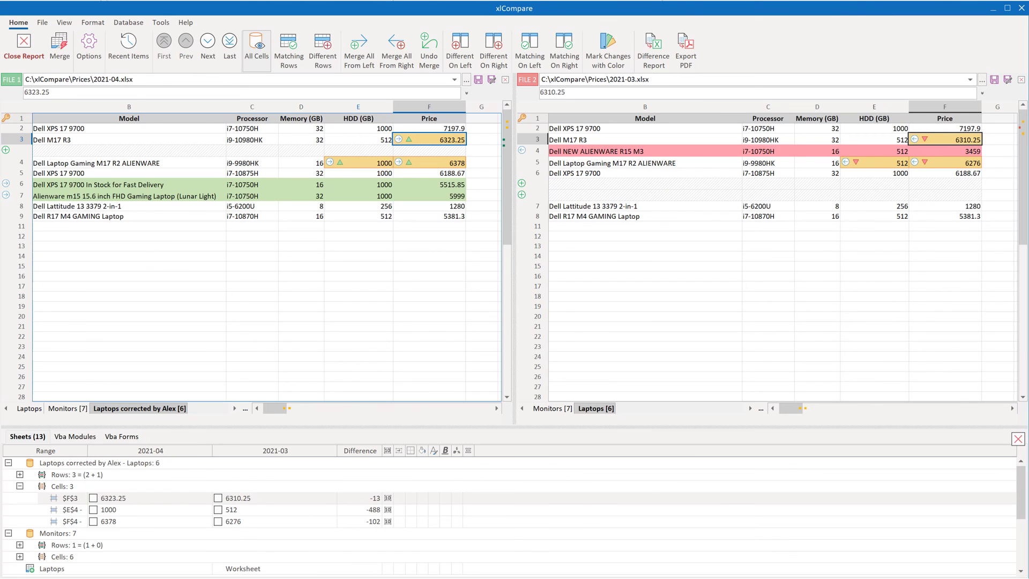